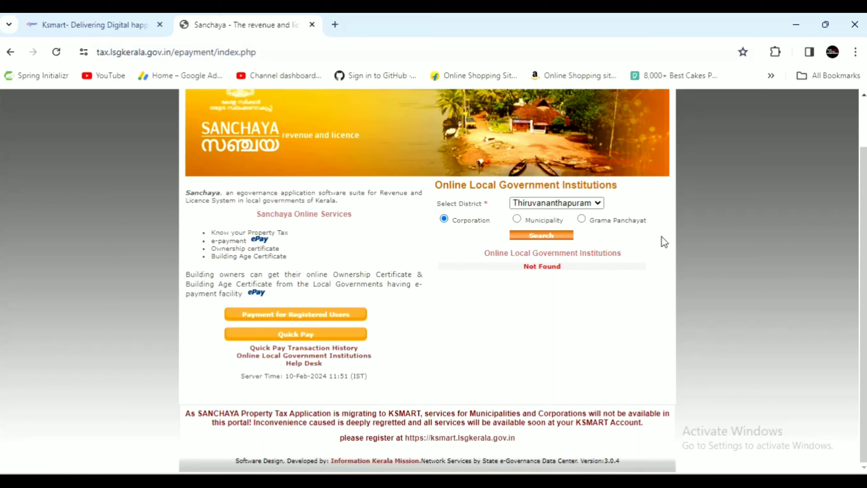
- Search the online local government institutions of Thiruvananthapuram for Corporation, and repeat the search for Municipality
{"action": "left_click", "coordinate": [542, 239]}
{"action": "left_click_drag", "start_coordinate": [523, 267], "coordinate": [575, 270]}
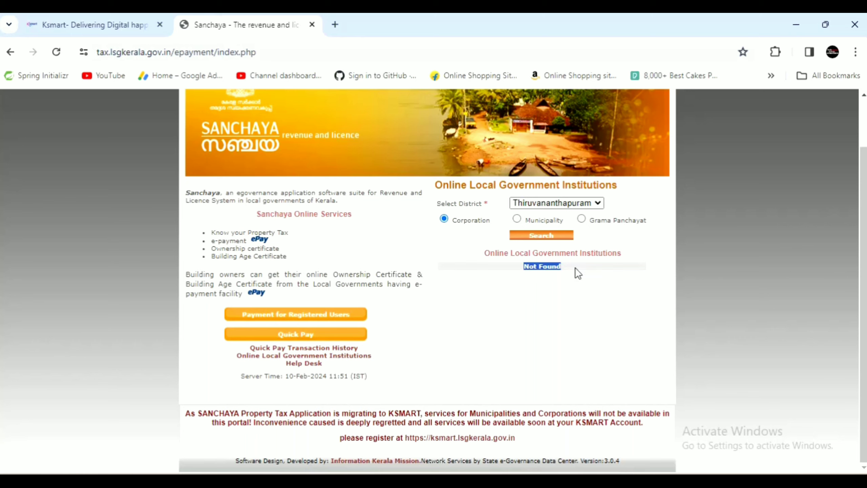
{"action": "left_click", "coordinate": [517, 219]}
{"action": "left_click", "coordinate": [546, 239]}
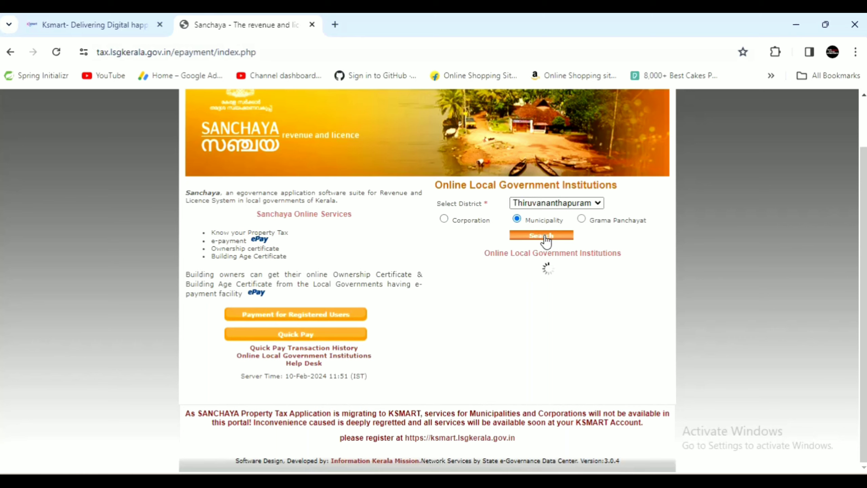
{"action": "left_click_drag", "start_coordinate": [524, 267], "coordinate": [580, 262]}
- List the Grama Panchayat institutions of Thiruvananthapuram and read the notice about the migration to KSMART
{"action": "left_click", "coordinate": [581, 219]}
{"action": "left_click", "coordinate": [548, 235]}
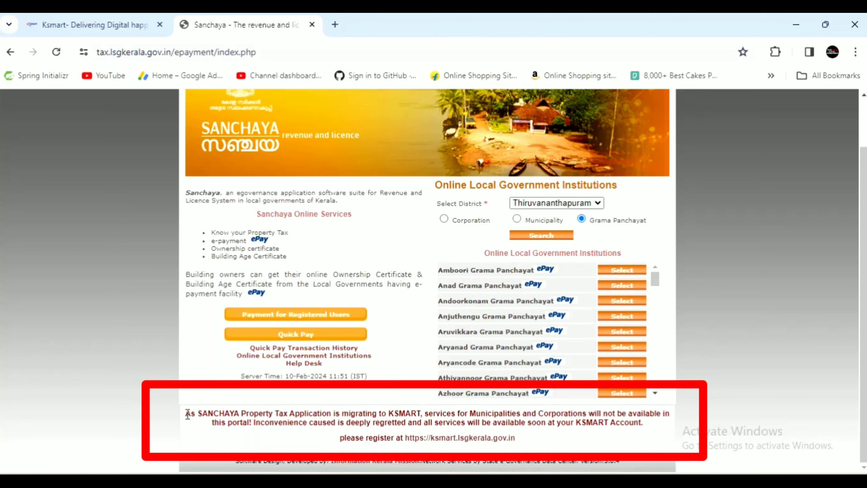
{"action": "left_click_drag", "start_coordinate": [185, 413], "coordinate": [598, 446]}
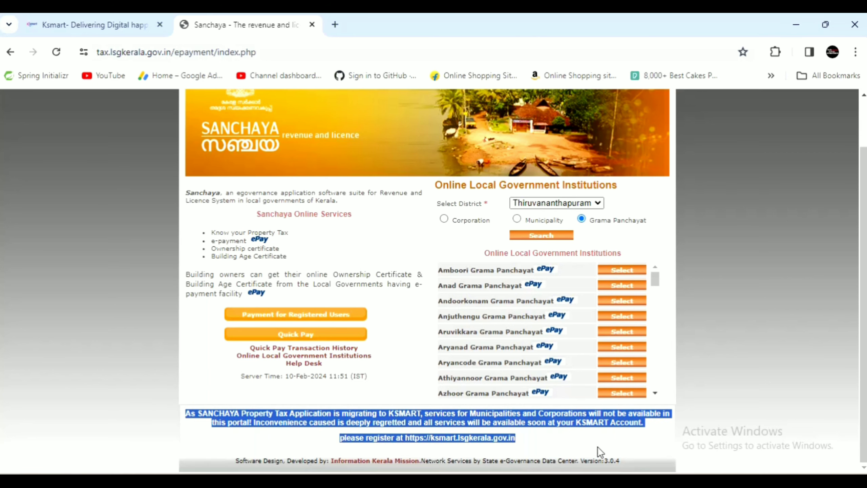
{"action": "left_click", "coordinate": [597, 446]}
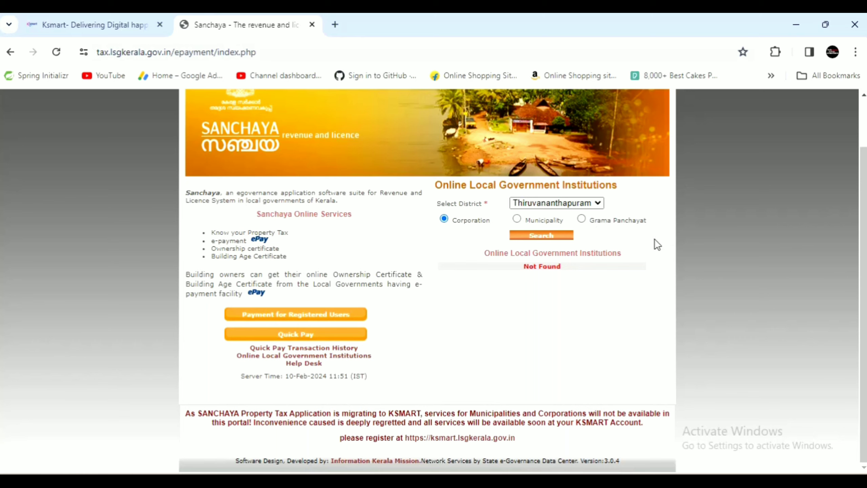
- Check the availability of Corporation and Municipality institutions in Thiruvananthapuram once more
{"action": "left_click", "coordinate": [541, 236]}
{"action": "triple_click", "coordinate": [571, 265]}
{"action": "left_click", "coordinate": [517, 218]}
{"action": "left_click", "coordinate": [547, 236]}
{"action": "left_click_drag", "start_coordinate": [514, 266], "coordinate": [563, 267]}
- Search again for Thiruvananthapuram's Grama Panchayats and reread the KSMART migration notice
{"action": "left_click", "coordinate": [580, 219]}
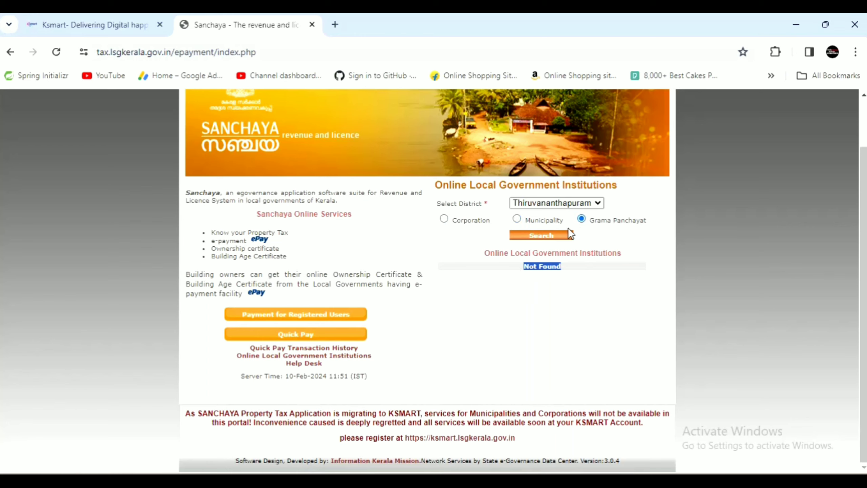
{"action": "left_click", "coordinate": [551, 238]}
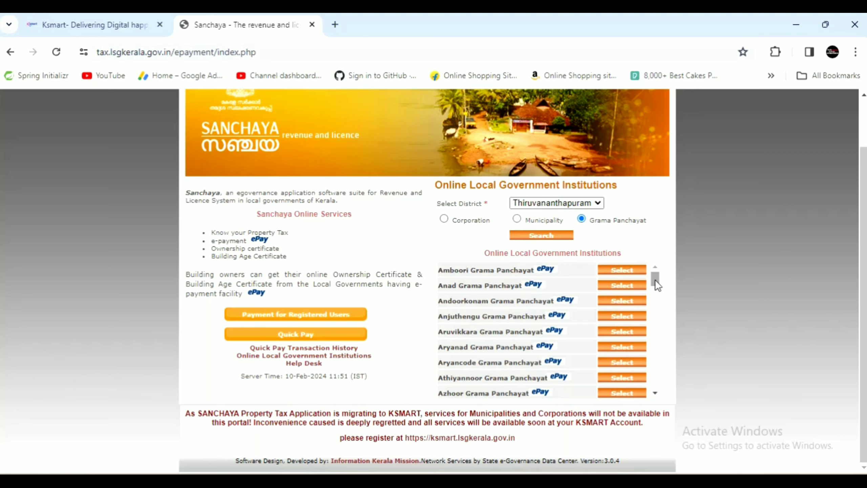
{"action": "left_click_drag", "start_coordinate": [184, 413], "coordinate": [649, 438]}
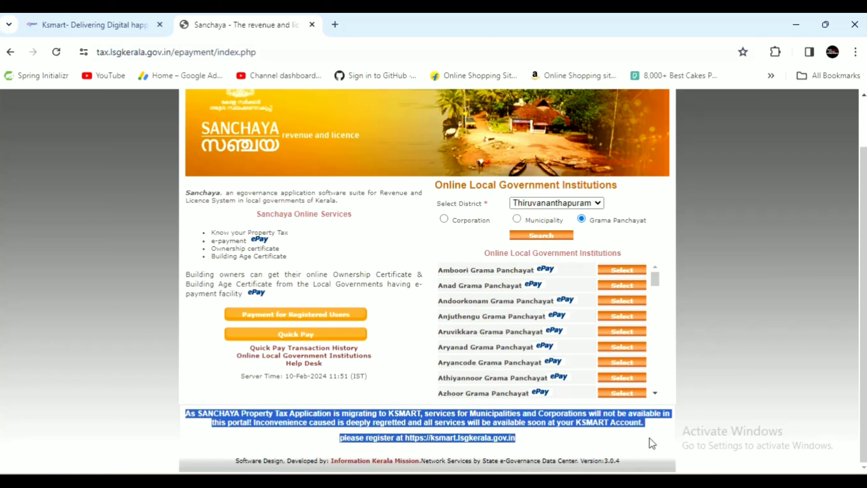
{"action": "left_click", "coordinate": [597, 446]}
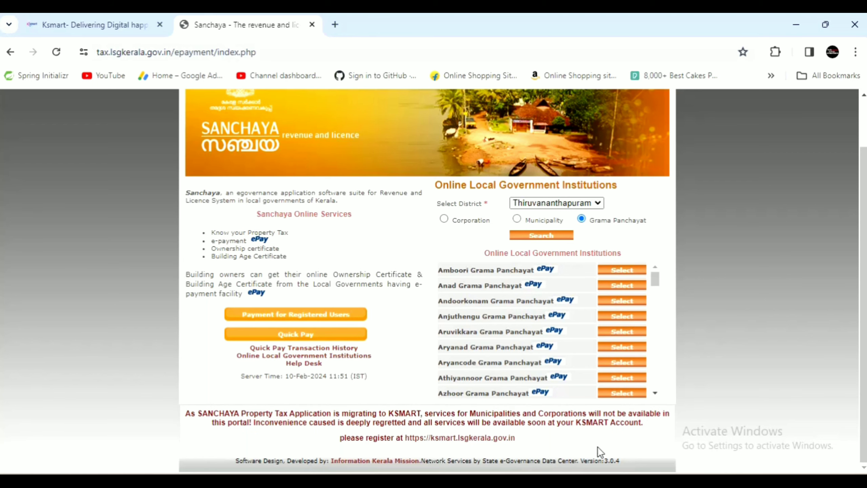
- Close the Sanchaya page and open the Pay Tax quick service on the KSMART portal
{"action": "key", "text": "ctrl+w"}
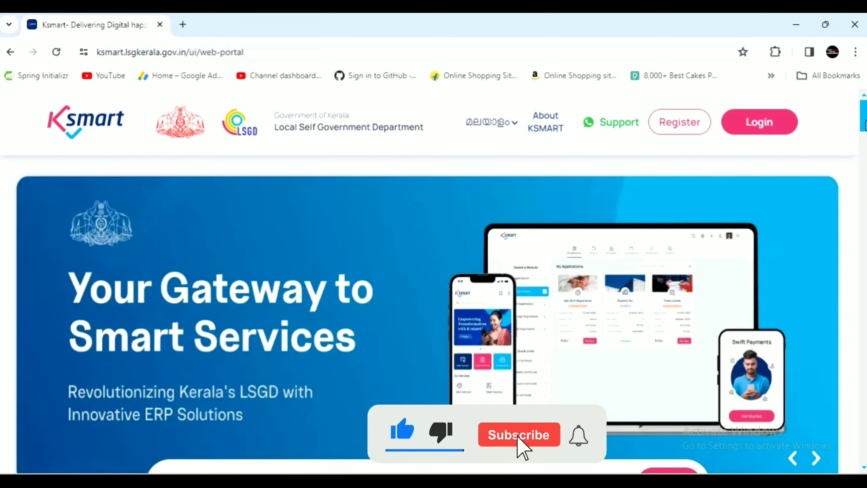
{"action": "scroll", "coordinate": [433, 307], "scroll_direction": "down", "scroll_amount": 15}
{"action": "scroll", "coordinate": [434, 307], "scroll_direction": "up", "scroll_amount": 6}
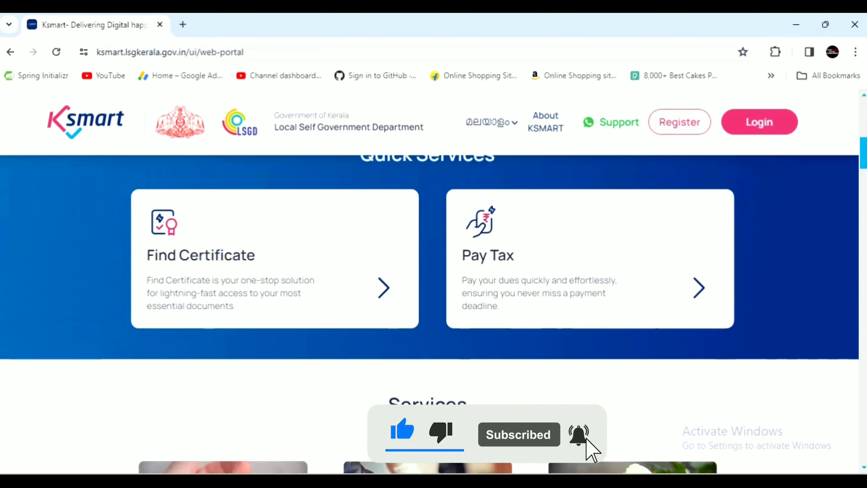
{"action": "scroll", "coordinate": [434, 308], "scroll_direction": "up", "scroll_amount": 1}
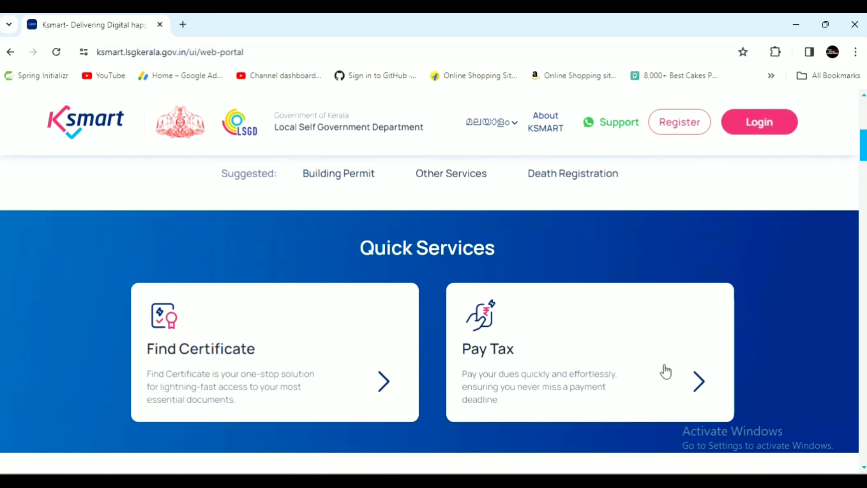
{"action": "left_click", "coordinate": [643, 379]}
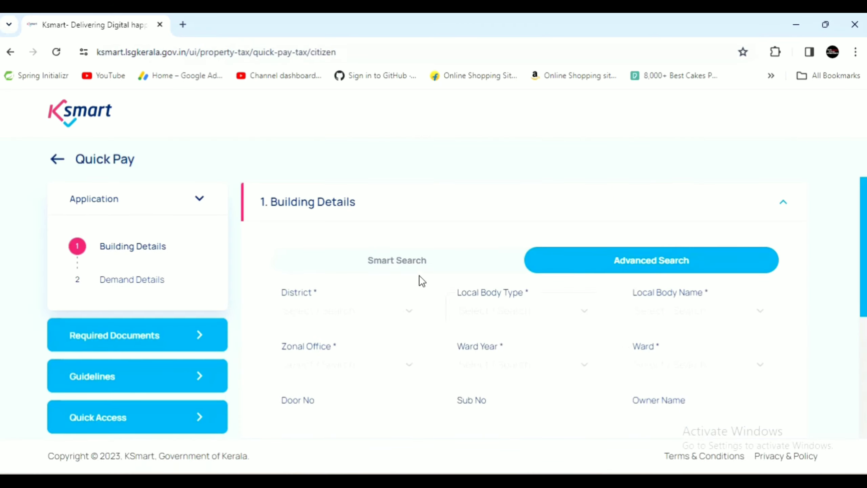
- Examine the Smart Search options for finding a building, including the Building ID information
{"action": "left_click", "coordinate": [400, 266]}
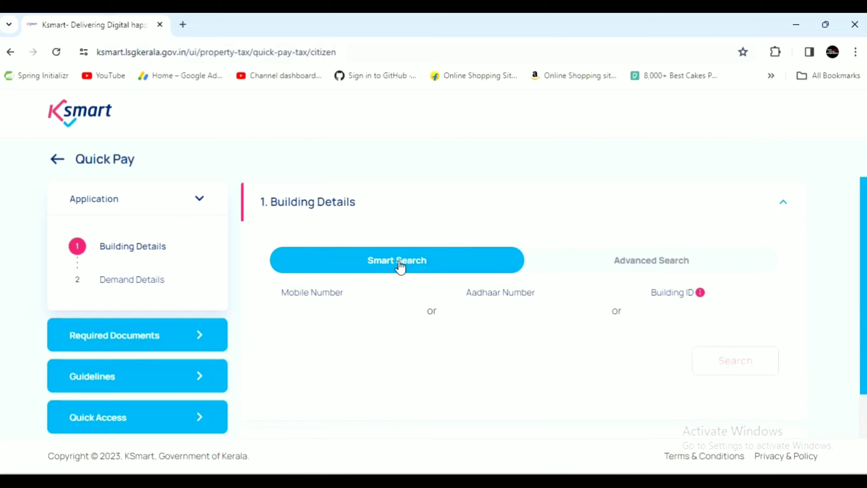
{"action": "mouse_move", "coordinate": [702, 298]}
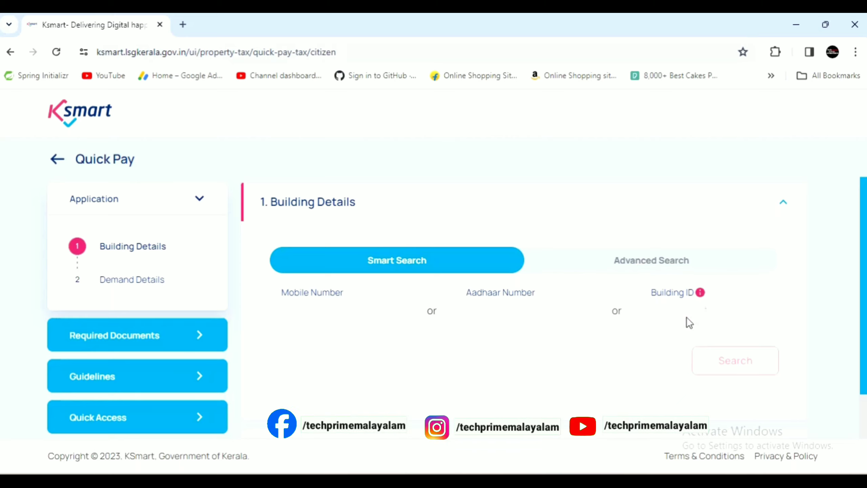
{"action": "left_click", "coordinate": [663, 318]}
{"action": "left_click", "coordinate": [701, 287]}
- Switch the building lookup to Advanced Search and set the district to Palakkad
{"action": "left_click", "coordinate": [638, 270]}
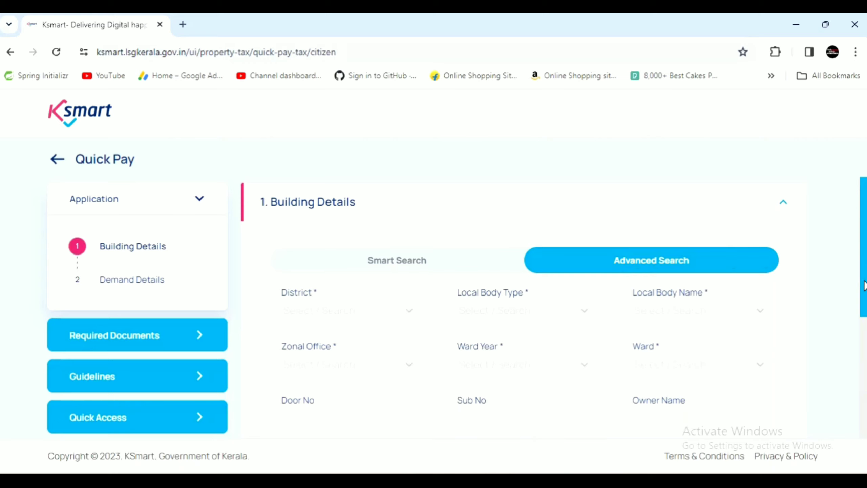
{"action": "scroll", "coordinate": [865, 286], "scroll_direction": "down", "scroll_amount": 3}
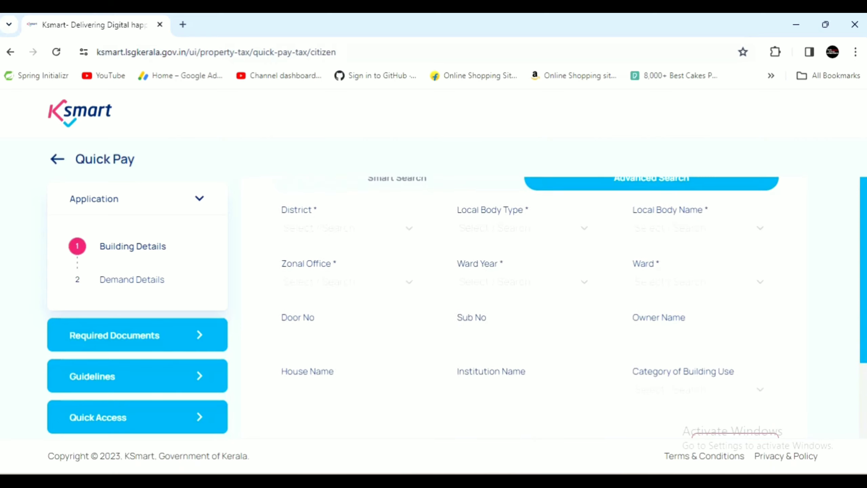
{"action": "scroll", "coordinate": [863, 287], "scroll_direction": "up", "scroll_amount": 1}
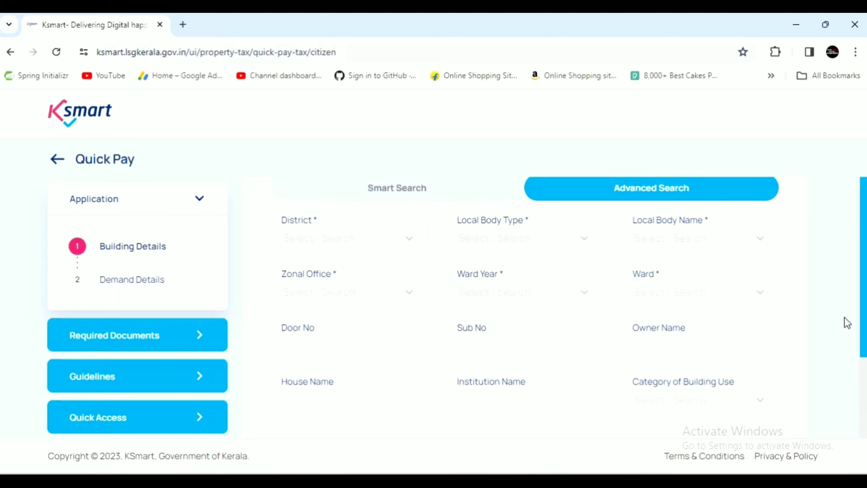
{"action": "left_click", "coordinate": [370, 245]}
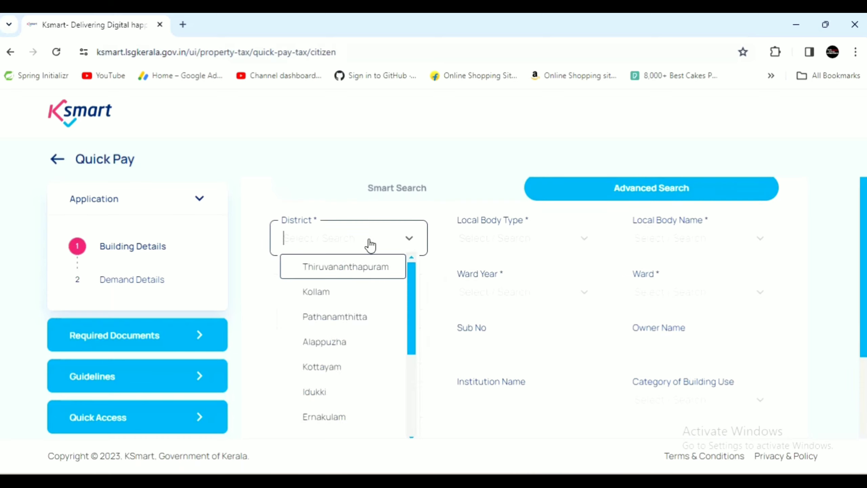
{"action": "scroll", "coordinate": [332, 333], "scroll_direction": "down", "scroll_amount": 2}
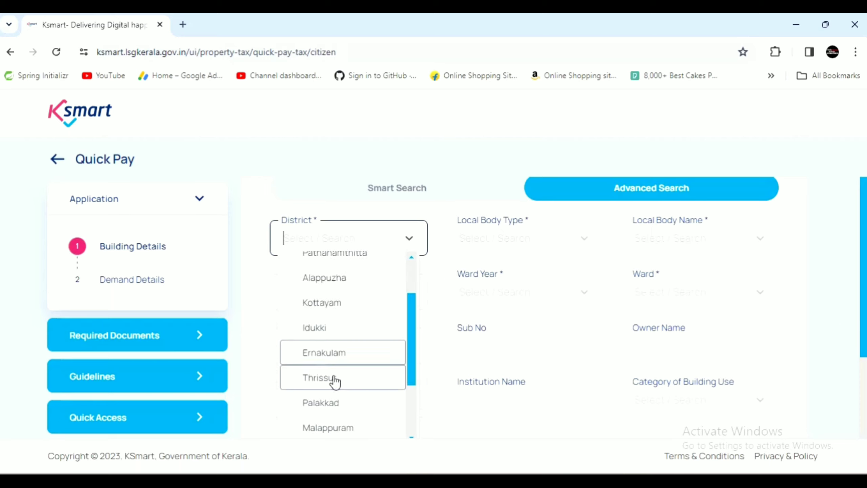
{"action": "scroll", "coordinate": [334, 380], "scroll_direction": "down", "scroll_amount": 2}
{"action": "left_click", "coordinate": [335, 342]}
- Set the local body type to Municipality and the local body name to Palakkad
{"action": "left_click", "coordinate": [513, 250]}
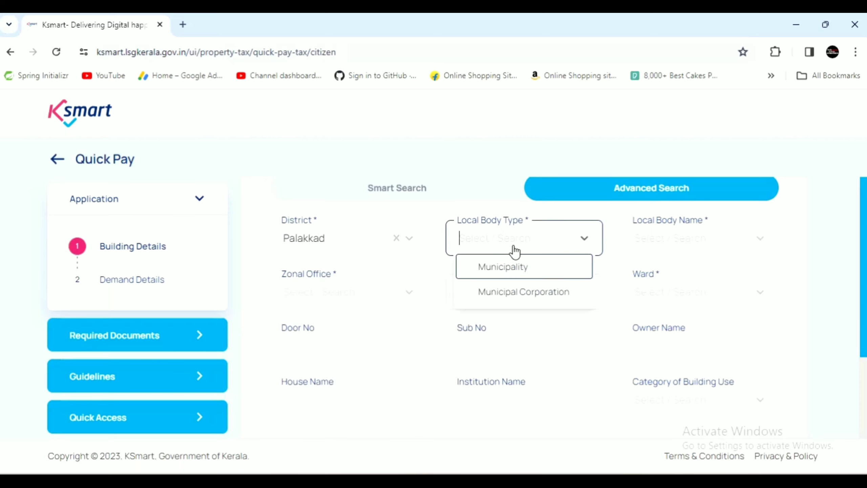
{"action": "left_click", "coordinate": [516, 273]}
{"action": "left_click", "coordinate": [650, 240]}
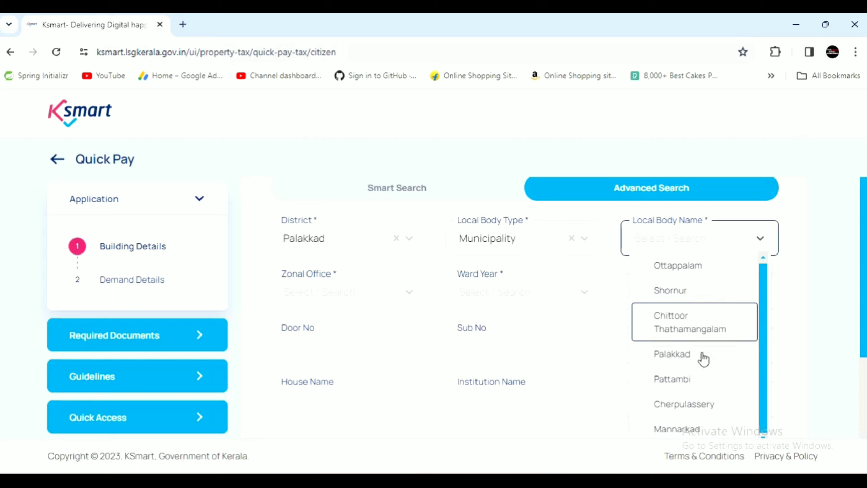
{"action": "left_click", "coordinate": [686, 355]}
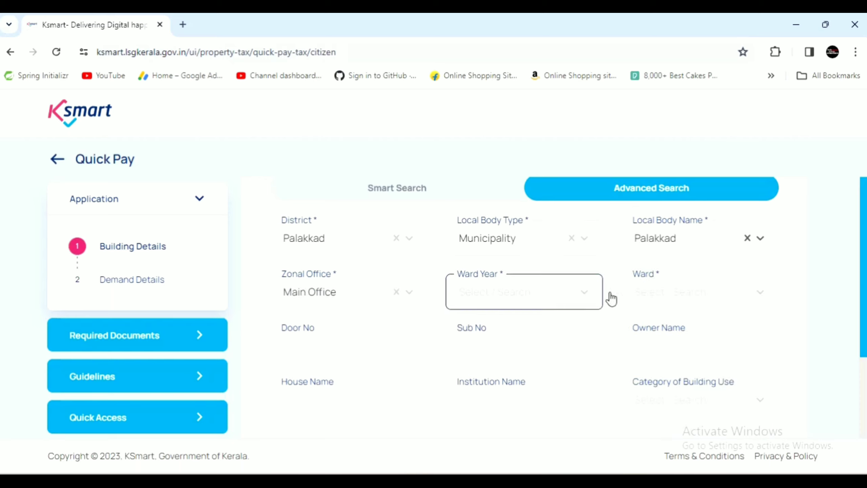
- Set the ward year to 2013 and open the ward choices
{"action": "left_click", "coordinate": [514, 298]}
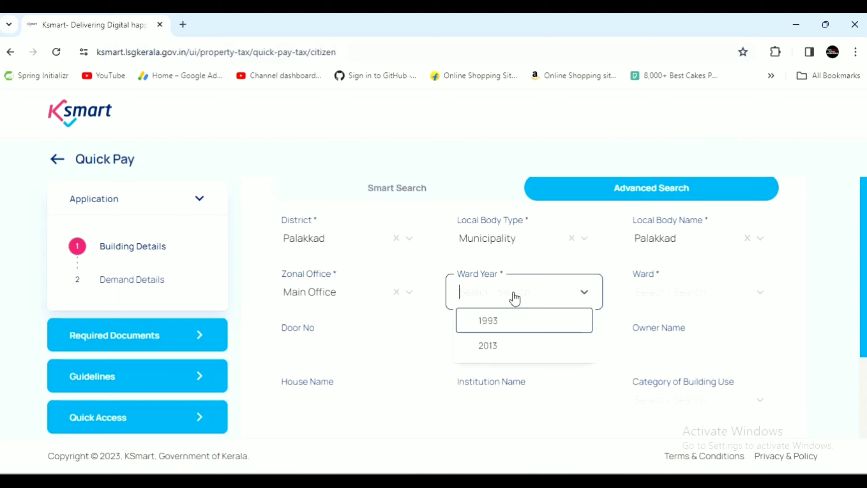
{"action": "left_click", "coordinate": [509, 350]}
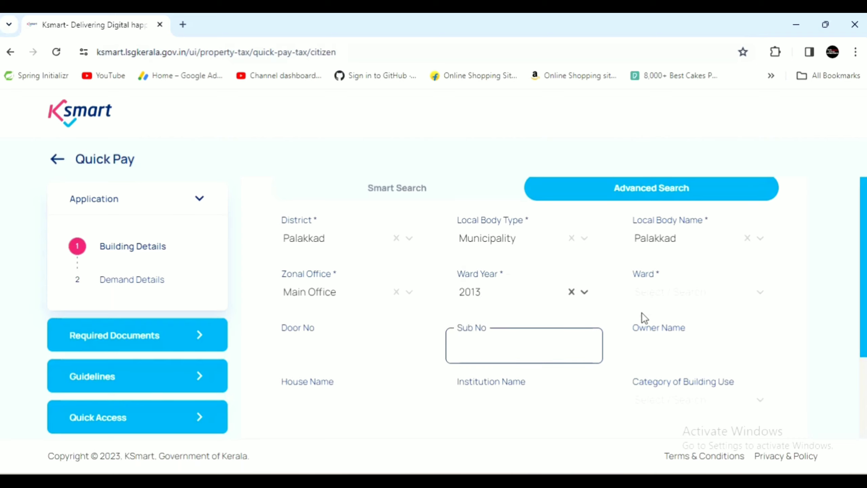
{"action": "left_click", "coordinate": [665, 304]}
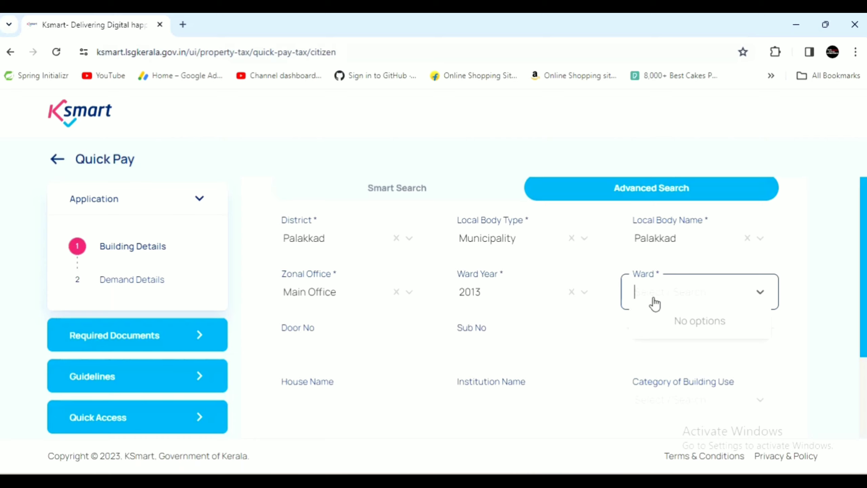
- Run the advanced building search and bring its results into view
{"action": "scroll", "coordinate": [771, 312], "scroll_direction": "down", "scroll_amount": 5}
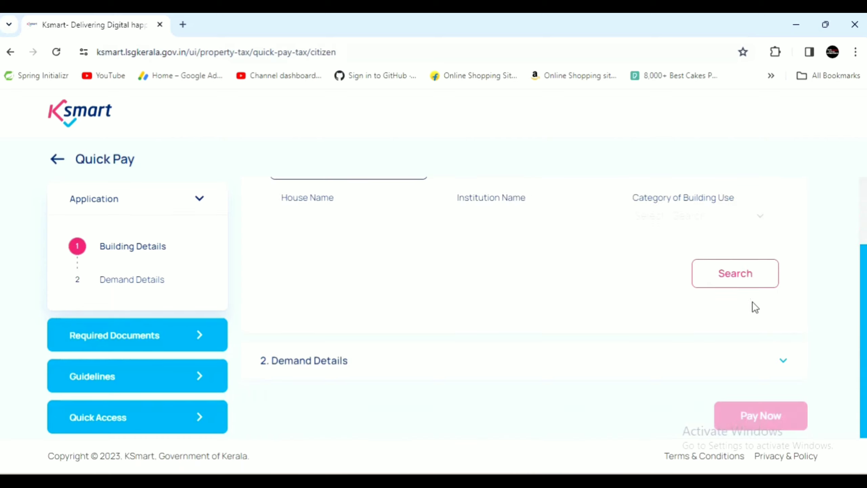
{"action": "left_click", "coordinate": [744, 281]}
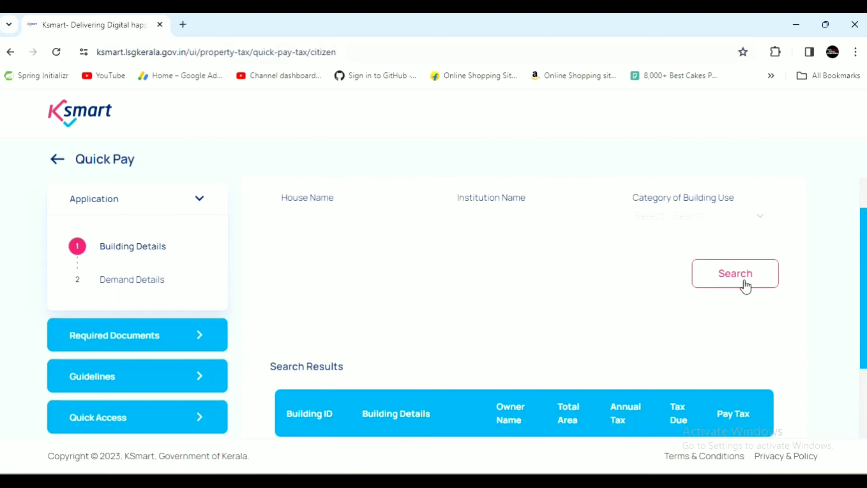
{"action": "scroll", "coordinate": [774, 449], "scroll_direction": "down", "scroll_amount": 3}
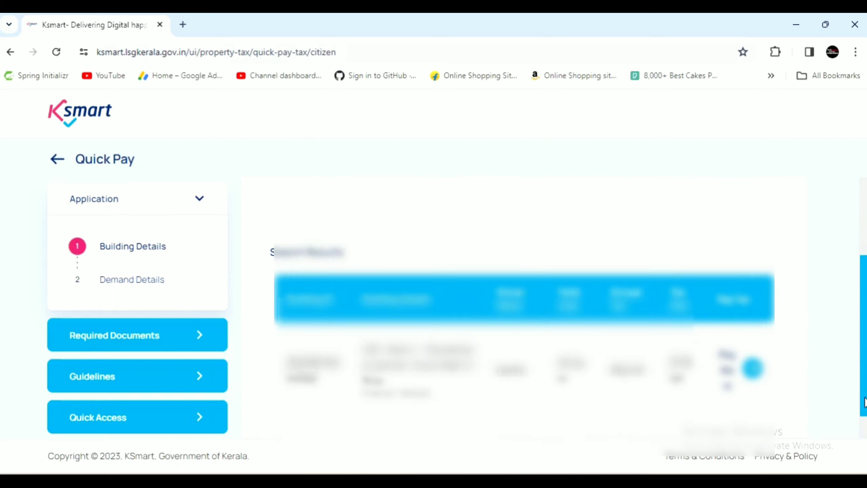
{"action": "left_click_drag", "start_coordinate": [865, 402], "coordinate": [864, 416]}
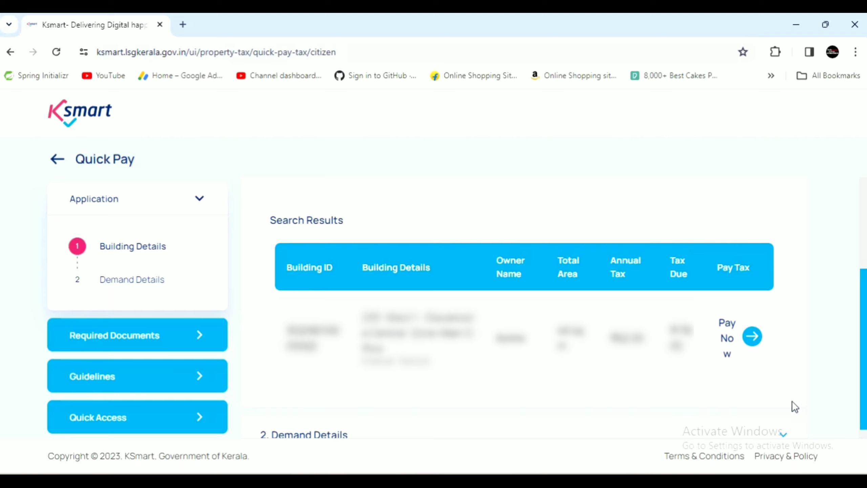
- Start the tax payment for the building found and review its demand details down to the payable amount
{"action": "left_click", "coordinate": [753, 336]}
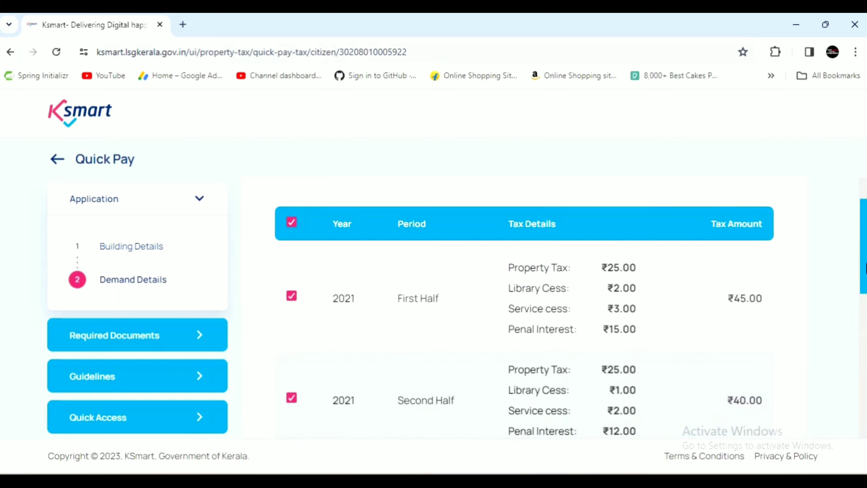
{"action": "left_click_drag", "start_coordinate": [864, 266], "coordinate": [864, 389]}
{"action": "scroll", "coordinate": [865, 422], "scroll_direction": "down", "scroll_amount": 2}
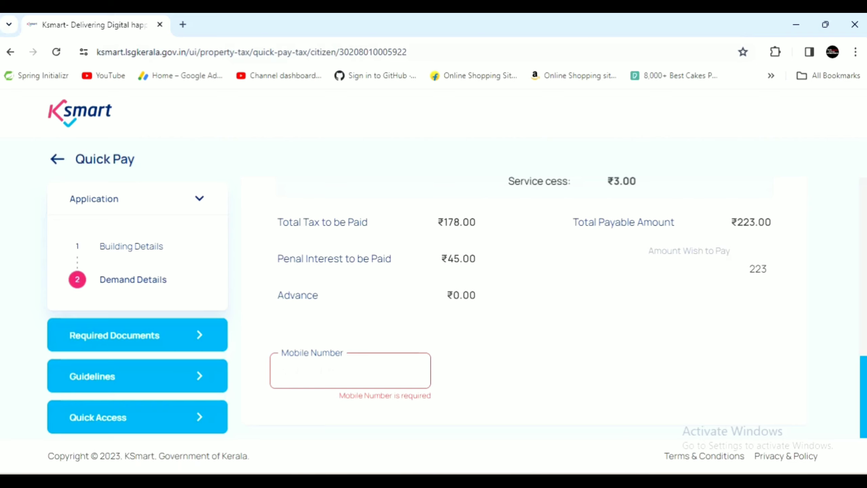
- Exclude the 2023 Second Half demand from the payment and include it again
{"action": "left_click_drag", "start_coordinate": [862, 384], "coordinate": [862, 343]}
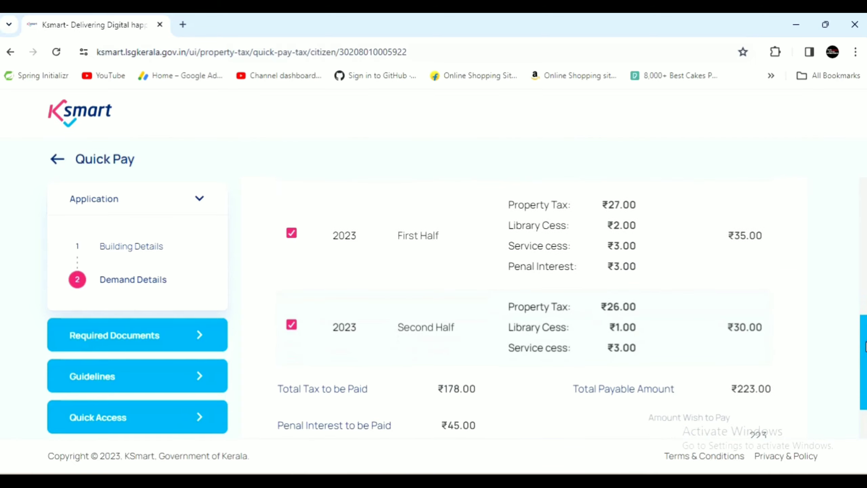
{"action": "left_click", "coordinate": [293, 325]}
{"action": "left_click", "coordinate": [293, 326]}
- Enter the payer's mobile number in the demand details
{"action": "left_click_drag", "start_coordinate": [864, 349], "coordinate": [861, 406]}
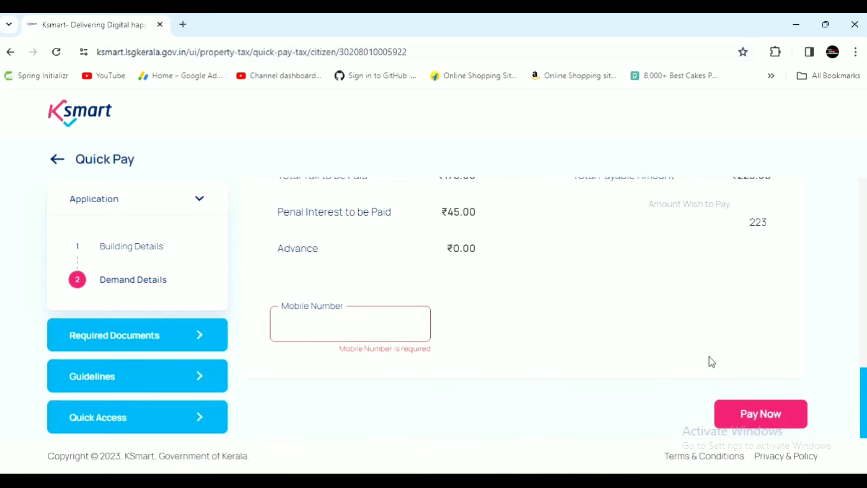
{"action": "left_click", "coordinate": [407, 331]}
{"action": "type", "text": "9876543210"}
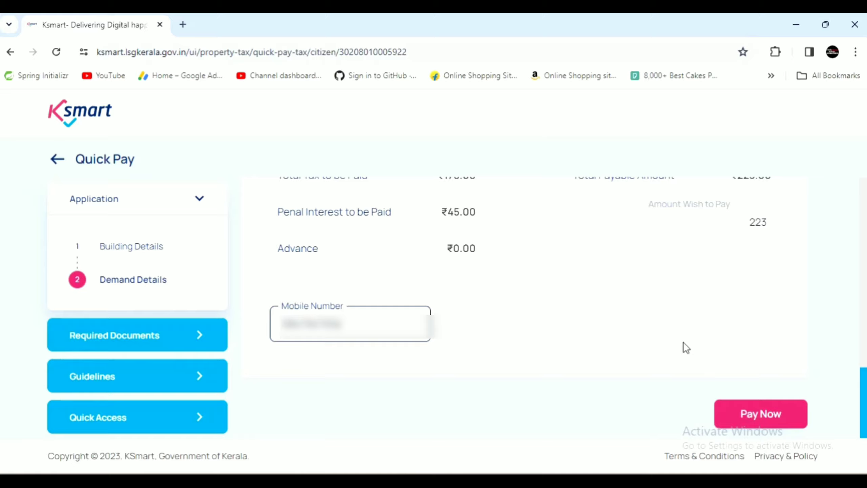
- Submit the tax demand for payment, confirm the payment summary, and proceed through South Indian Bank on the IKM Payment Gateway
{"action": "left_click", "coordinate": [761, 413]}
{"action": "left_click", "coordinate": [471, 291]}
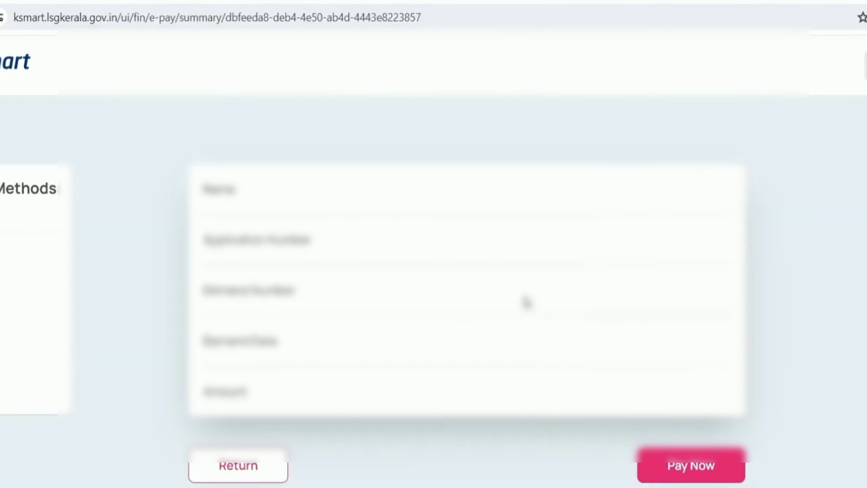
{"action": "left_click", "coordinate": [706, 472]}
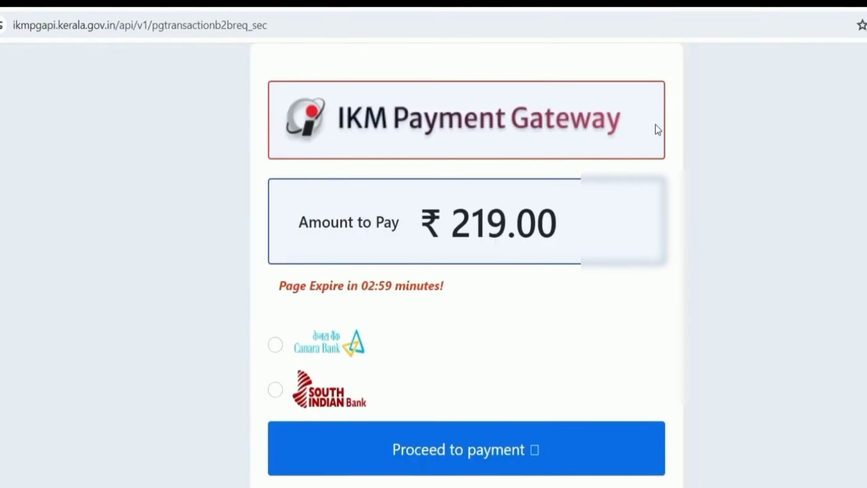
{"action": "left_click", "coordinate": [275, 390]}
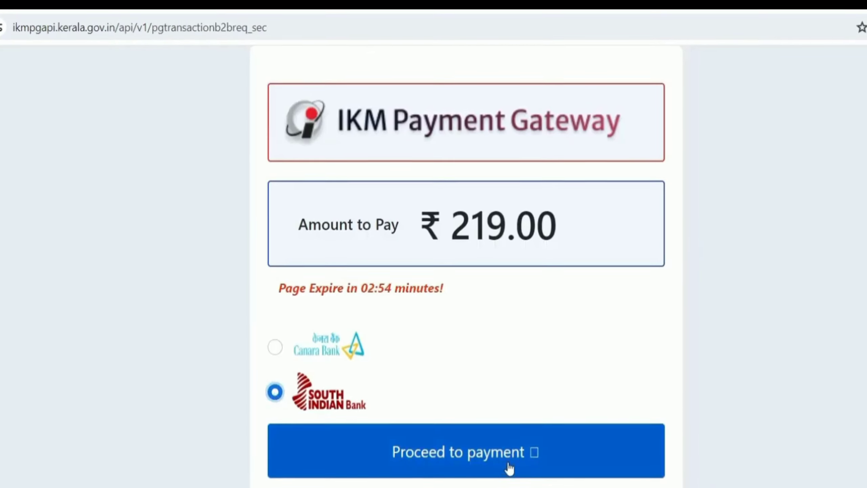
{"action": "left_click", "coordinate": [509, 469]}
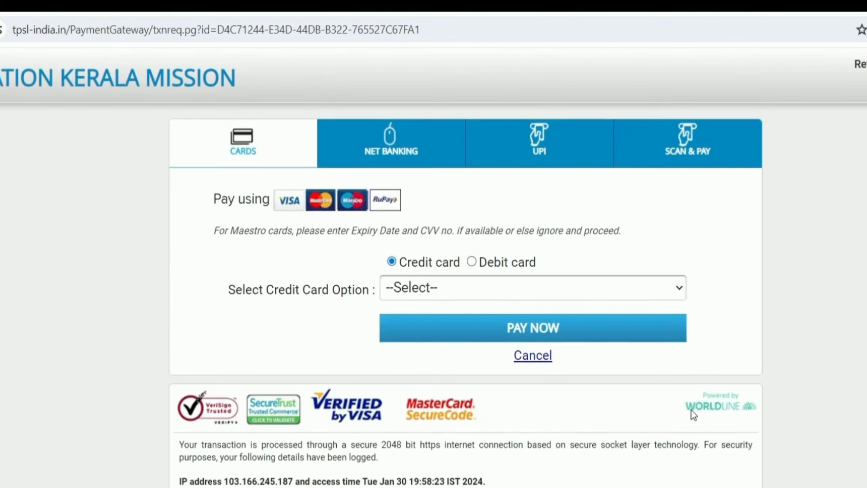
- Examine the available payment methods: credit and debit card options, the net banking bank list, and the UPI apps
{"action": "left_click", "coordinate": [471, 262]}
{"action": "left_click", "coordinate": [425, 271]}
{"action": "left_click", "coordinate": [546, 289]}
{"action": "left_click", "coordinate": [696, 248]}
{"action": "left_click", "coordinate": [402, 155]}
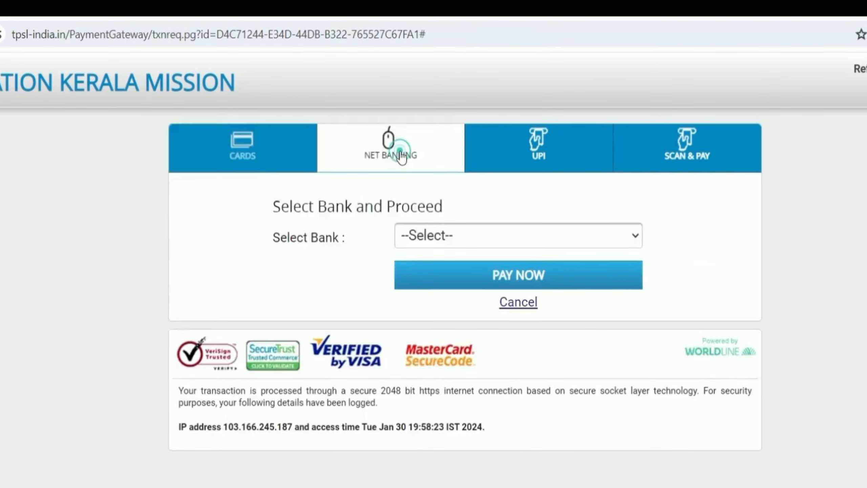
{"action": "left_click", "coordinate": [522, 238]}
{"action": "left_click", "coordinate": [559, 164]}
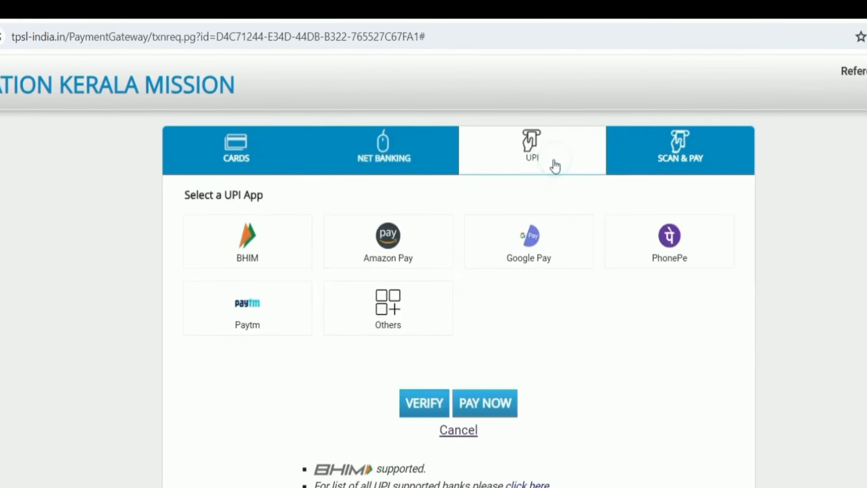
- Choose Scan & Pay as the payment method with UPI QR as the payment option
{"action": "left_click", "coordinate": [679, 173]}
{"action": "left_click", "coordinate": [624, 209]}
{"action": "left_click", "coordinate": [438, 251]}
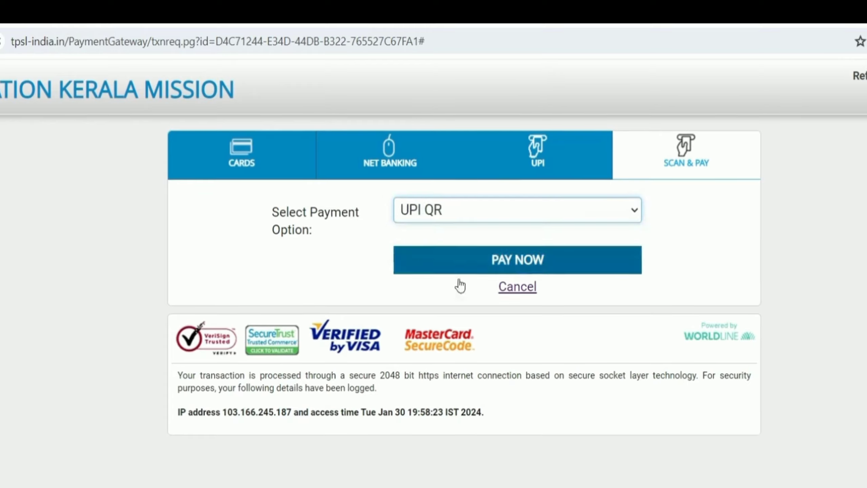